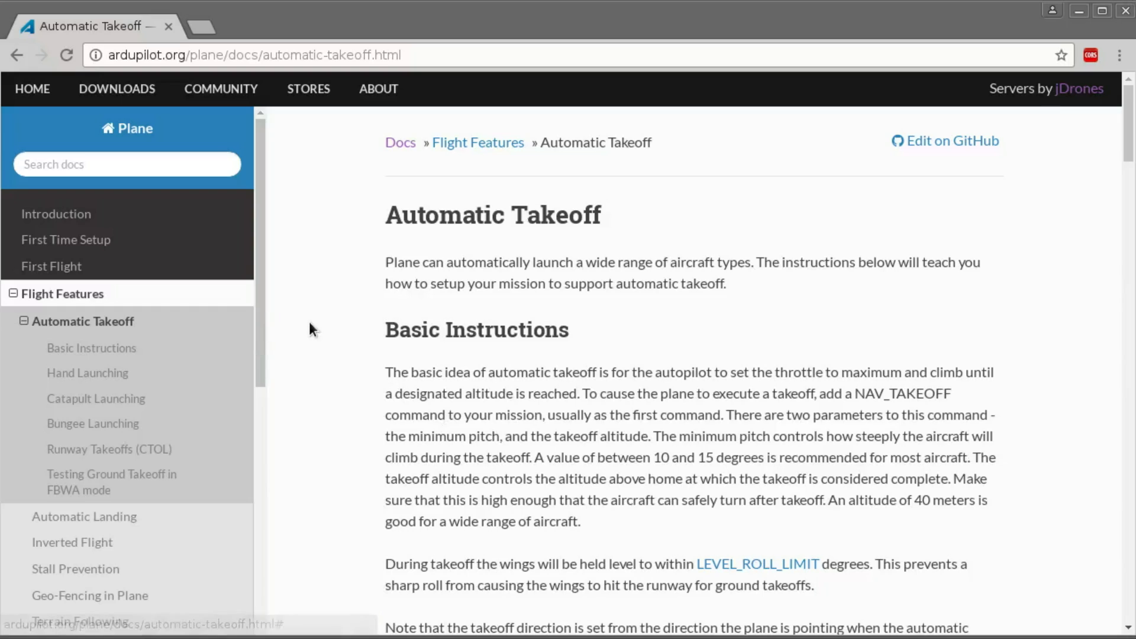
Read the Automatic Takeoff page through Hand Launching, marking the GPS ground track sentence
scroll(355, 302, down, 3)
scroll(645, 291, up, 4)
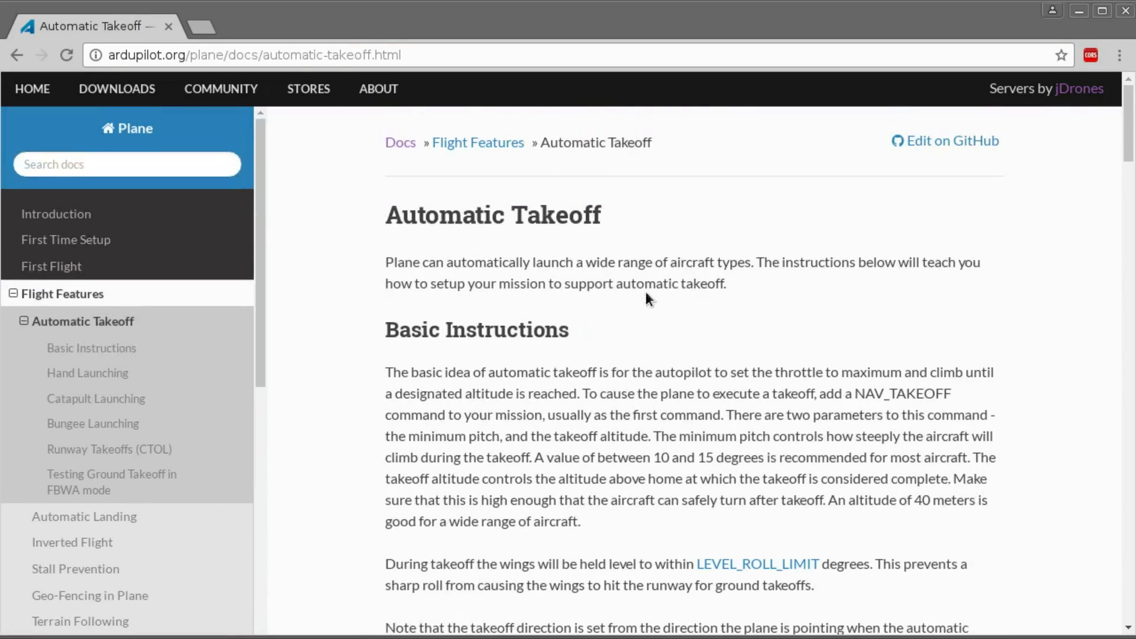
scroll(645, 289, down, 8)
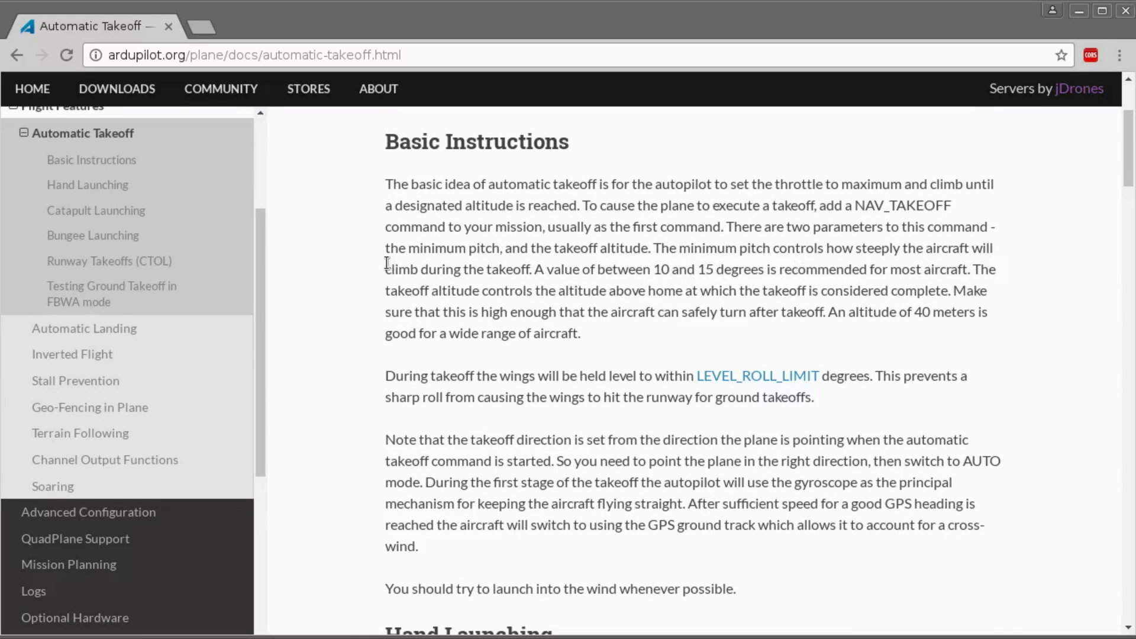
scroll(343, 256, down, 3)
scroll(375, 283, down, 1)
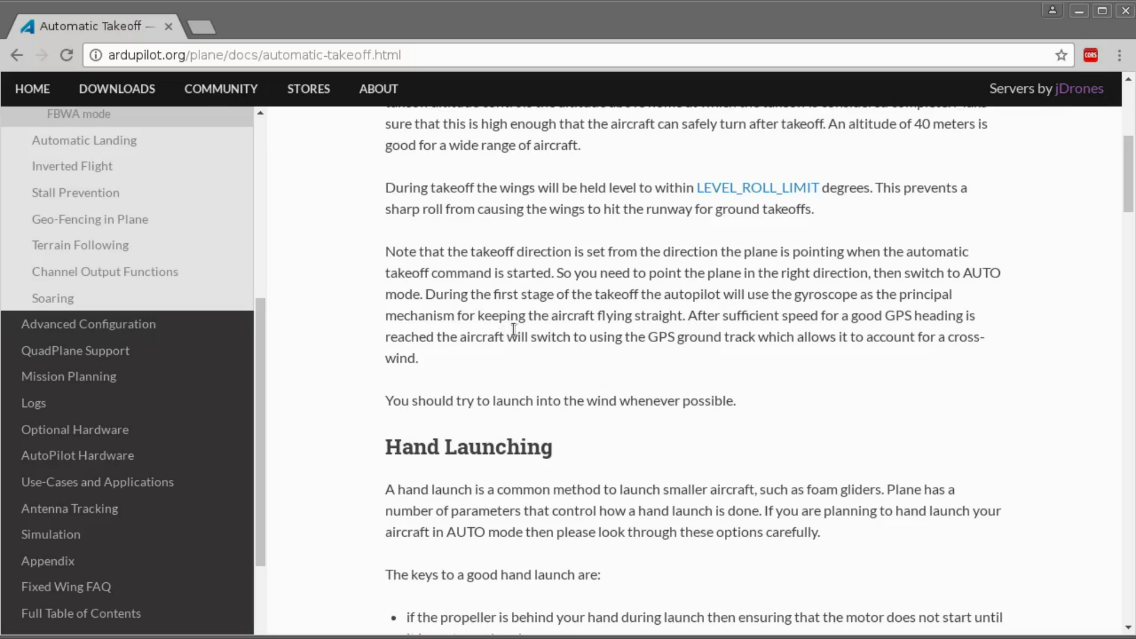
drag(488, 348, 477, 372)
click(488, 346)
Scroll on to the TKOFF_THR_MINACC, DELAY and MINSPD parameter descriptions
scroll(335, 296, down, 5)
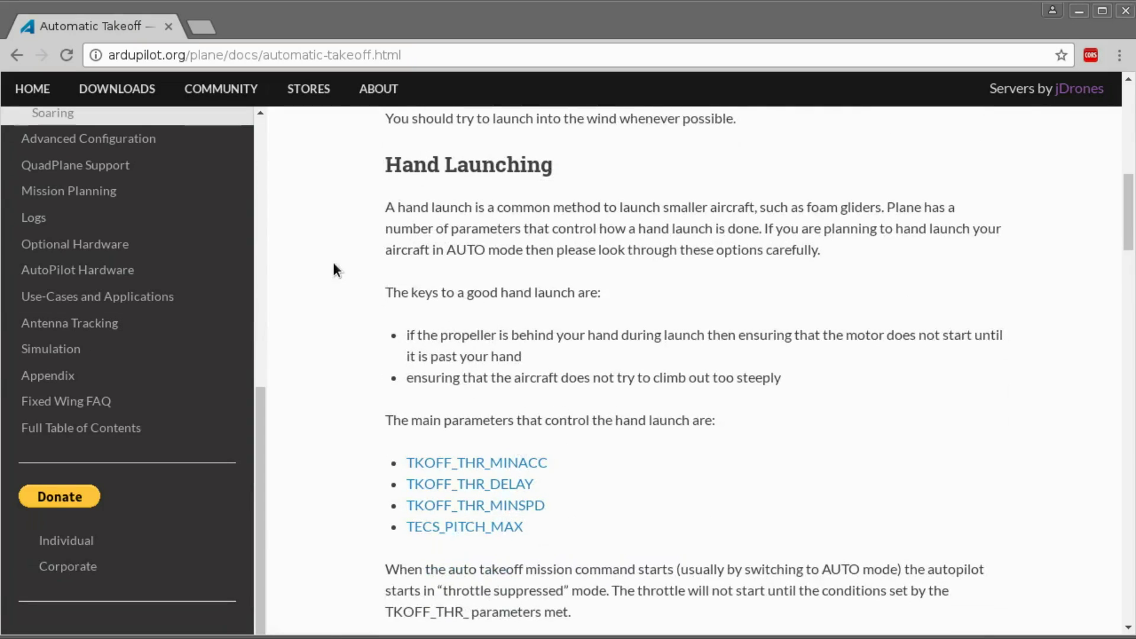
scroll(326, 269, down, 1)
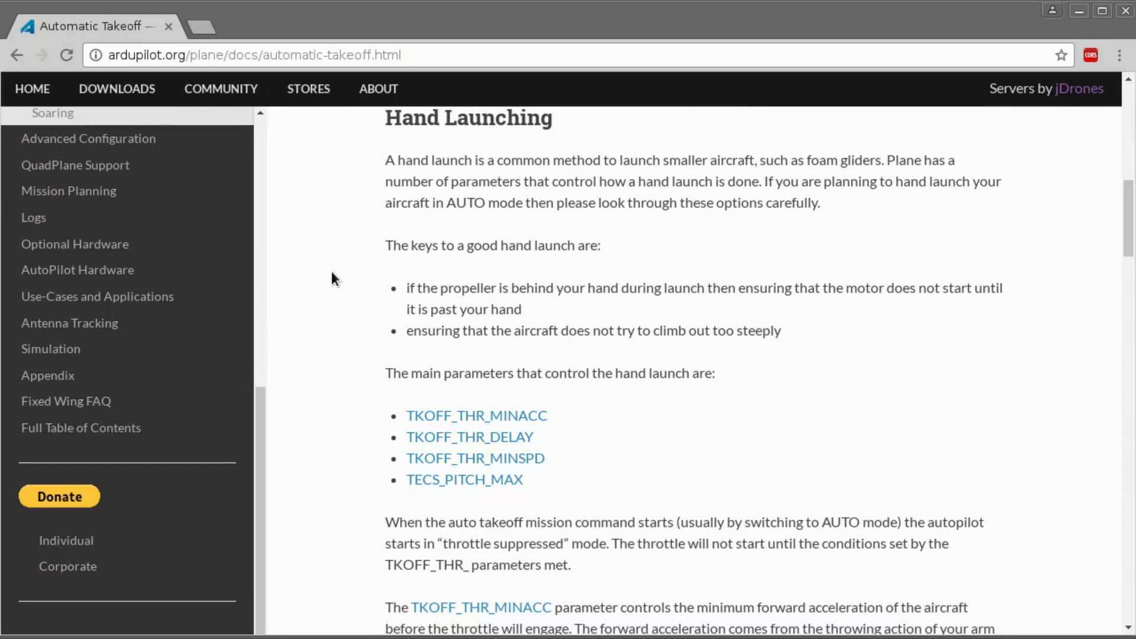
scroll(332, 275, down, 2)
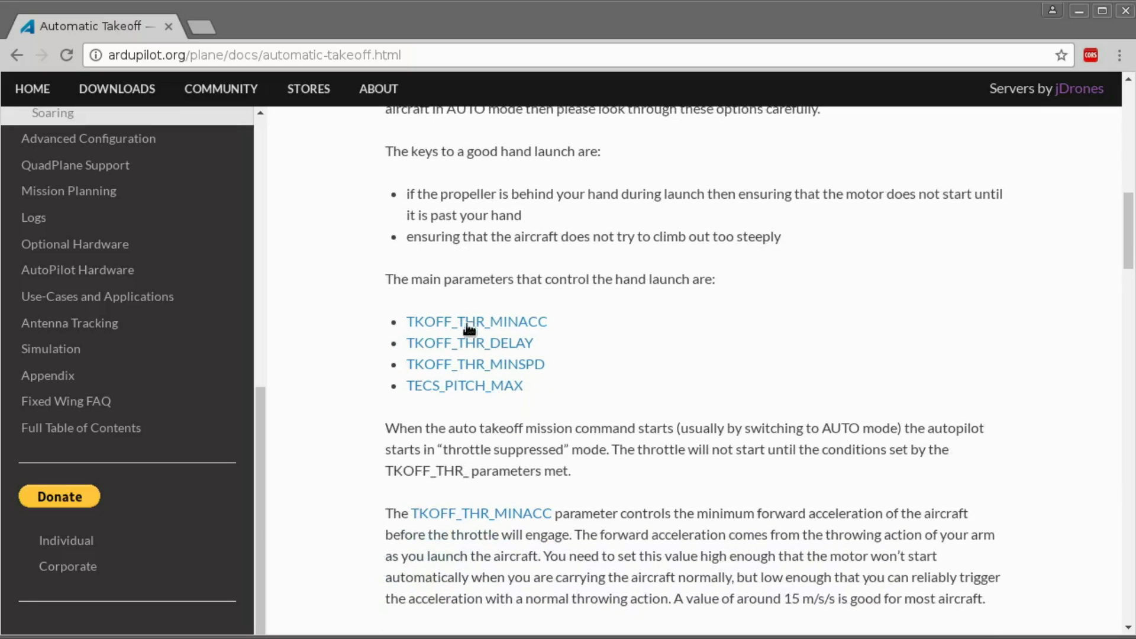
scroll(519, 429, down, 5)
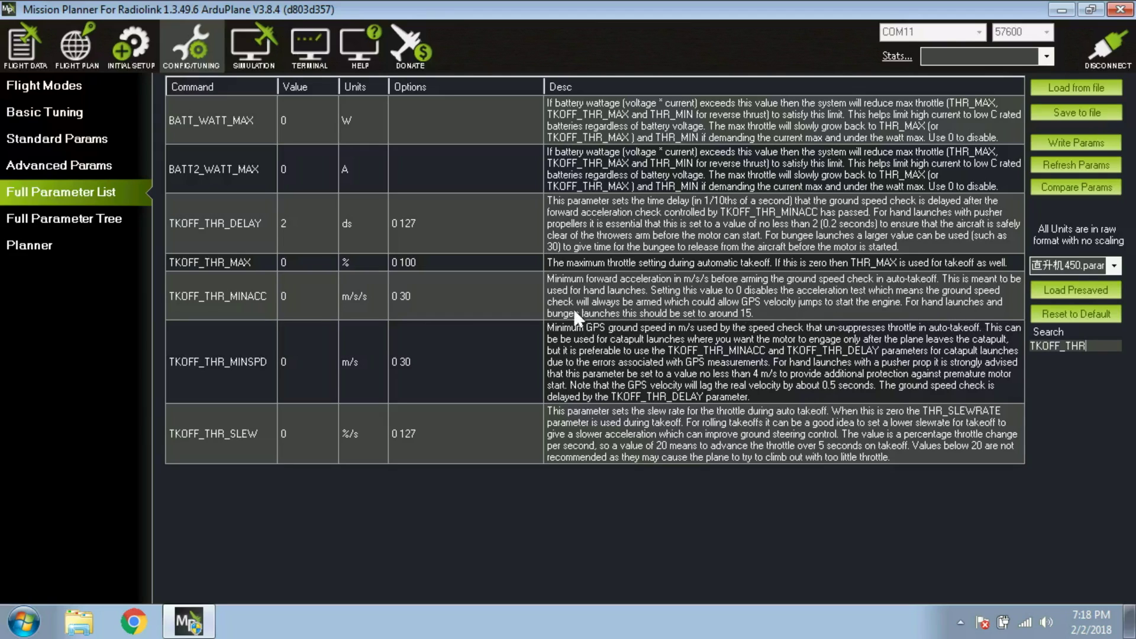
Set TKOFF_THR_MINACC to 15 m/s/s in the Full Parameter List
click(289, 299)
text(15)
key(Return)
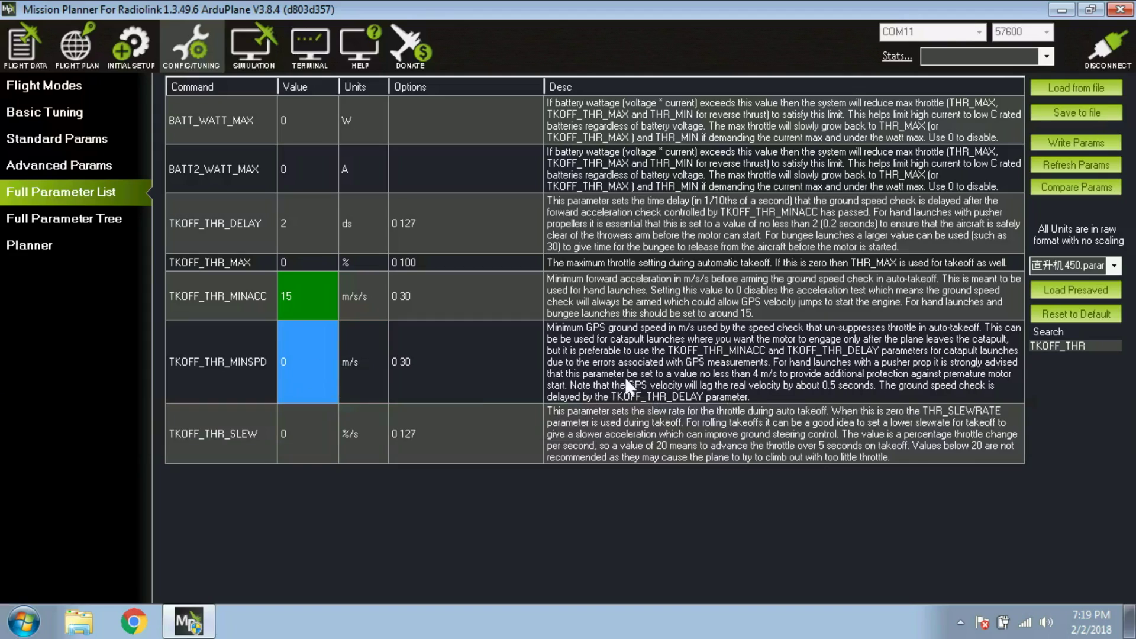
Change TKOFF_THR_MINSPD from 0 to 4 m/s
click(294, 368)
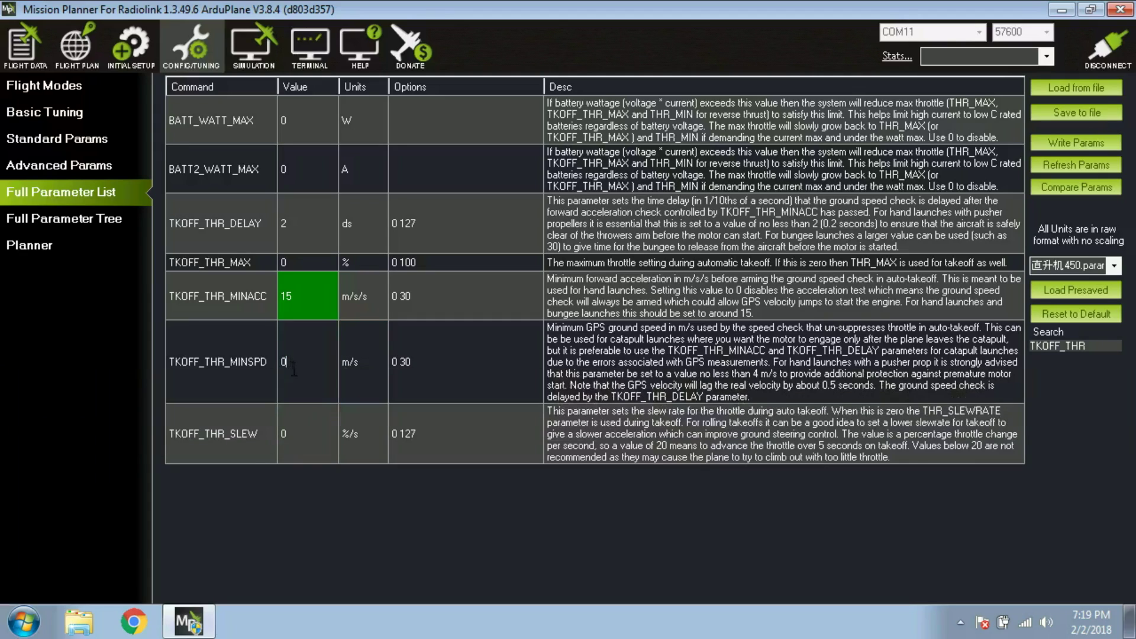
key(shift+Home)
text(4)
key(Return)
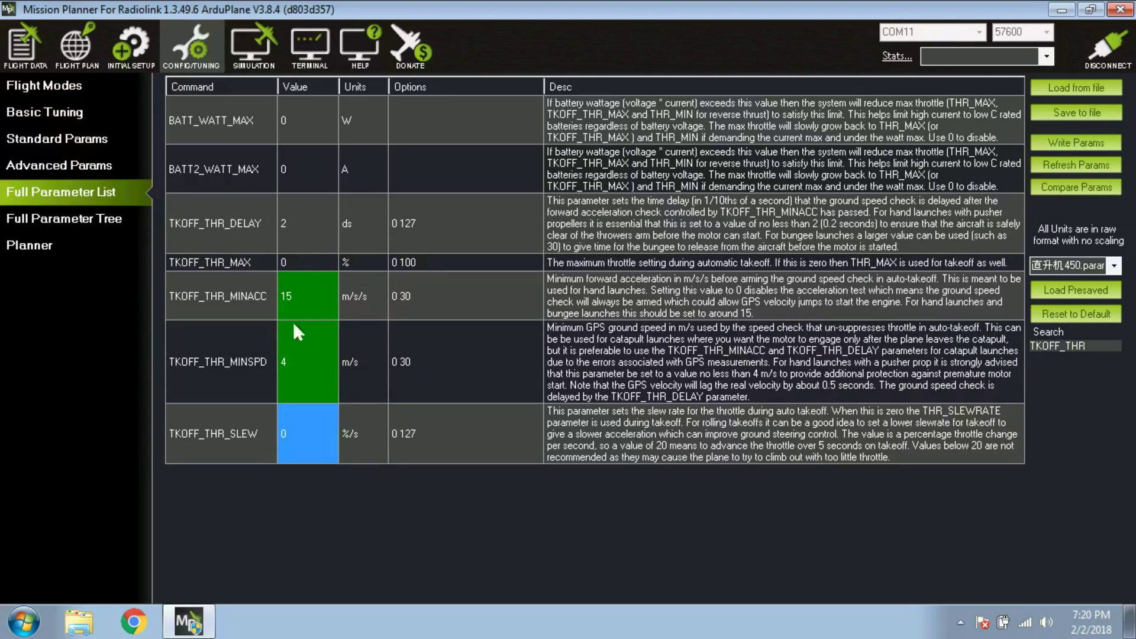
Change TKOFF_THR_DELAY from 2 to 3 ds
click(288, 224)
click(290, 222)
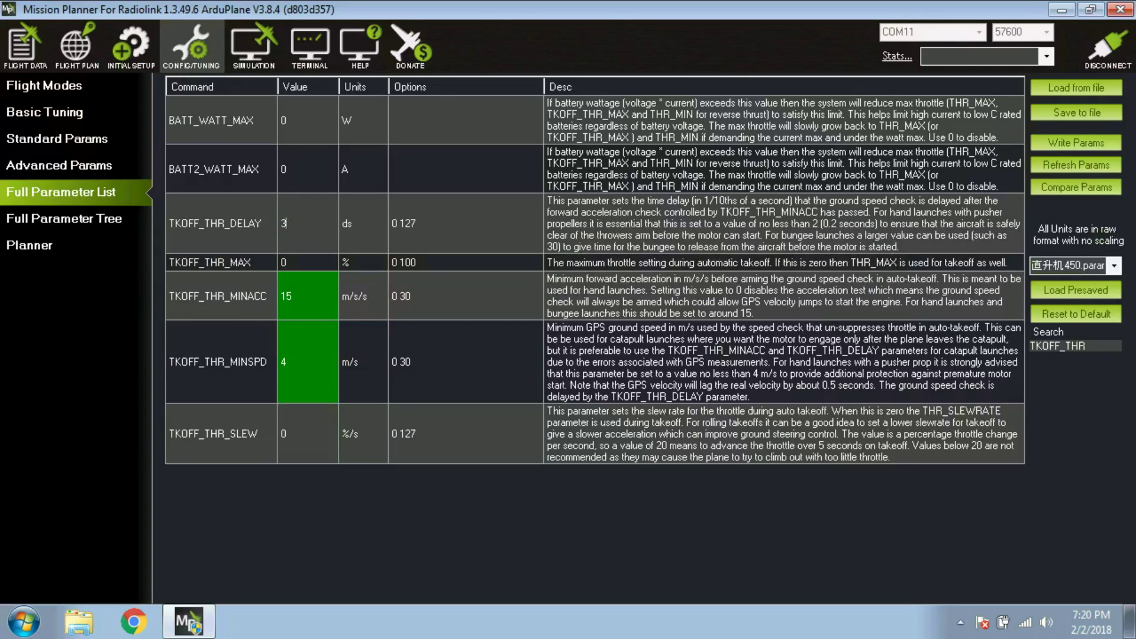
key(Return)
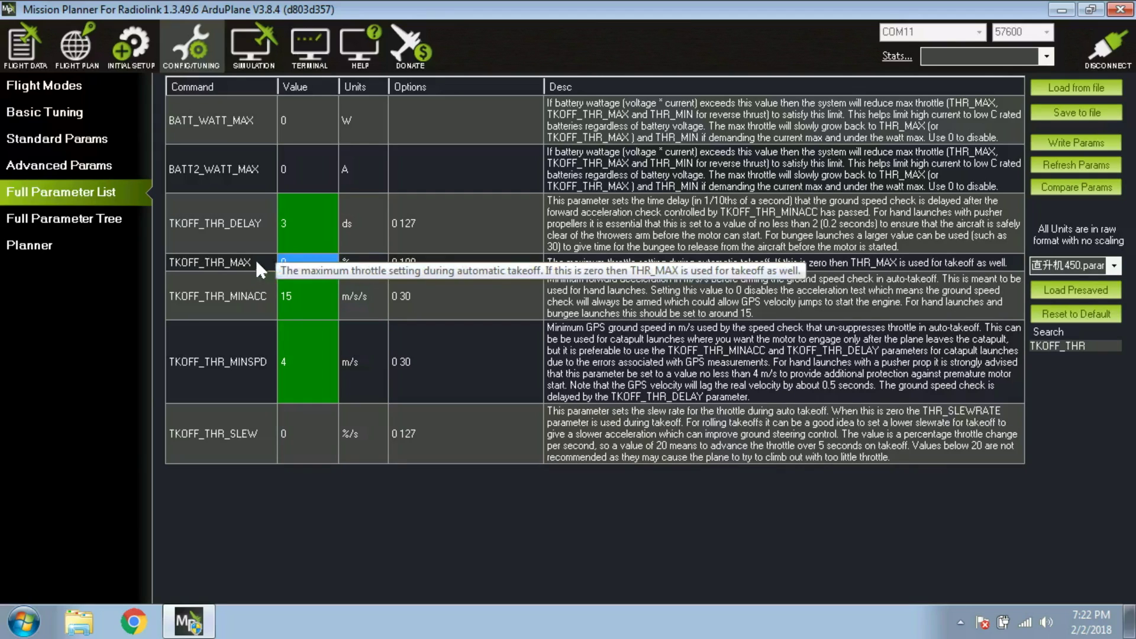
Change TKOFF_THR_MAX from 0 to 90 %
click(302, 266)
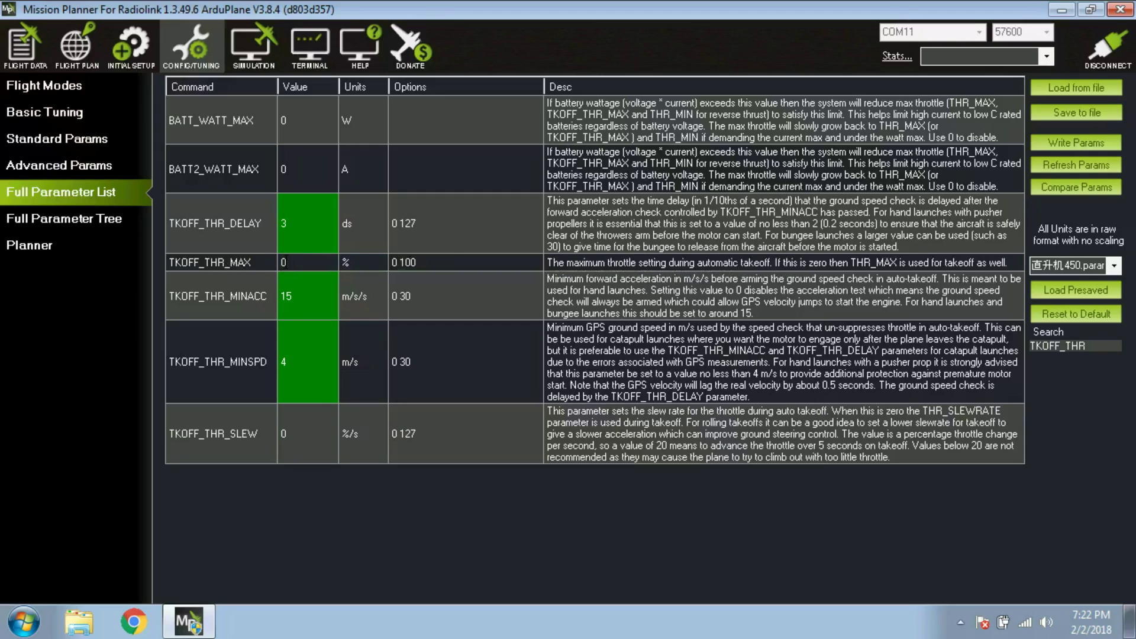
double_click(296, 262)
text(90)
key(Return)
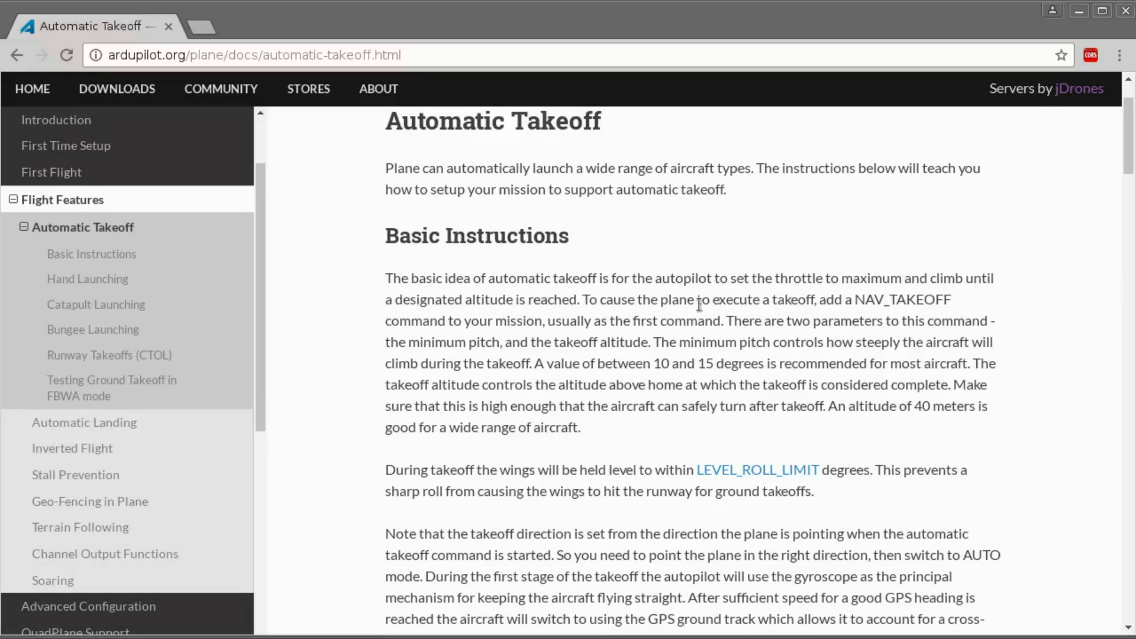
Highlight and review the Basic Instructions sentence about adding a NAV_TAKEOFF command
drag(583, 299, 952, 299)
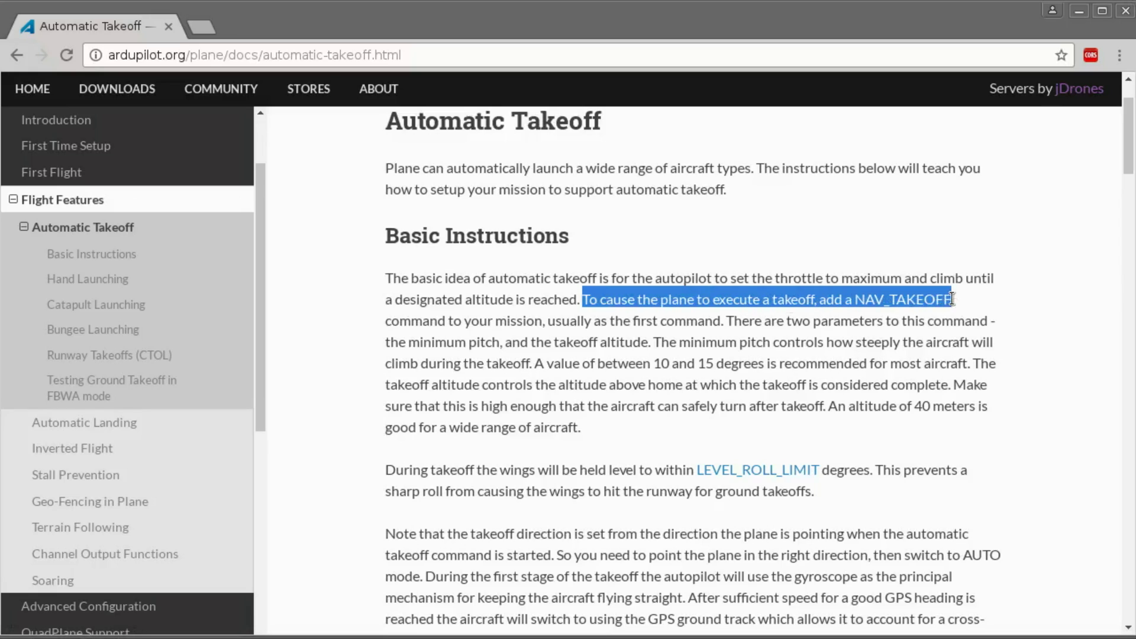
click(806, 336)
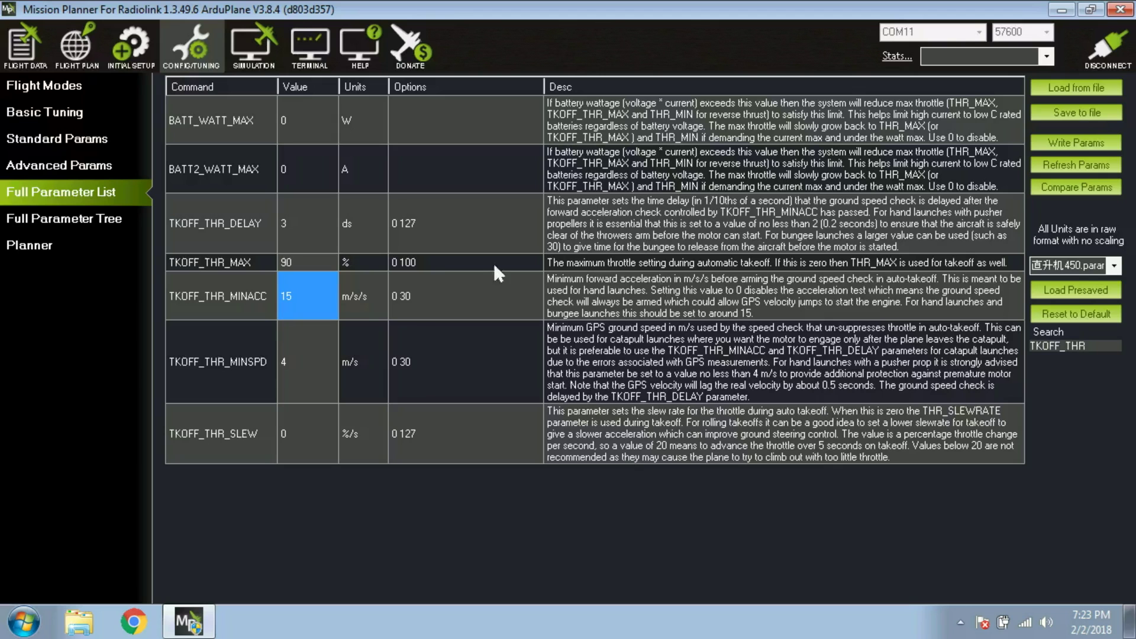
Add a first mission row on the planning map and make it a TAKEOFF command
click(83, 49)
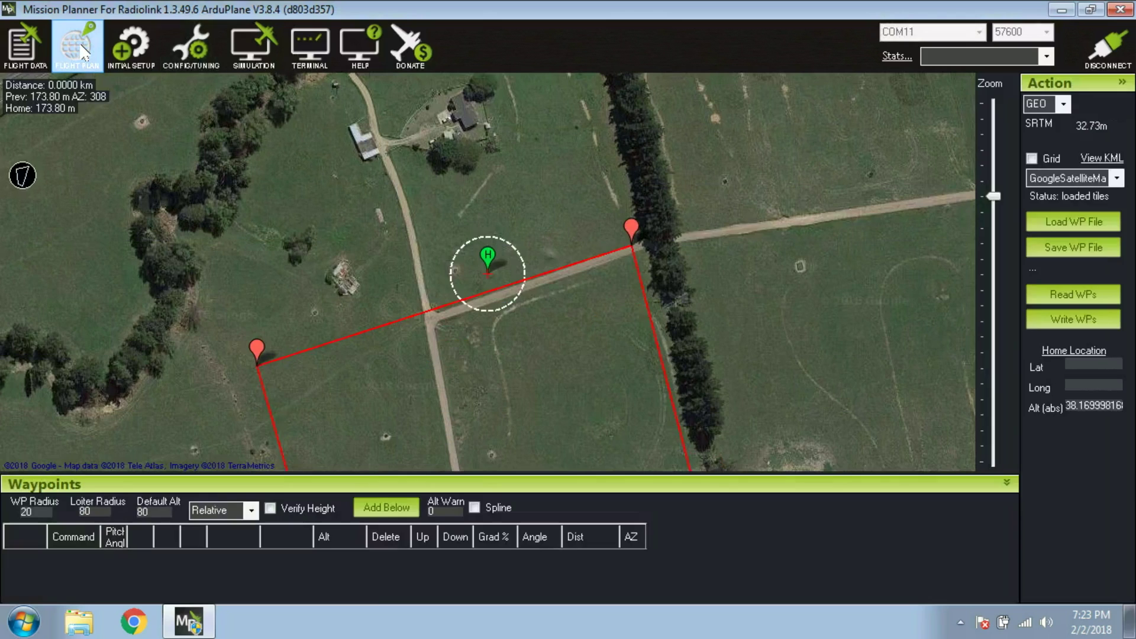
click(373, 510)
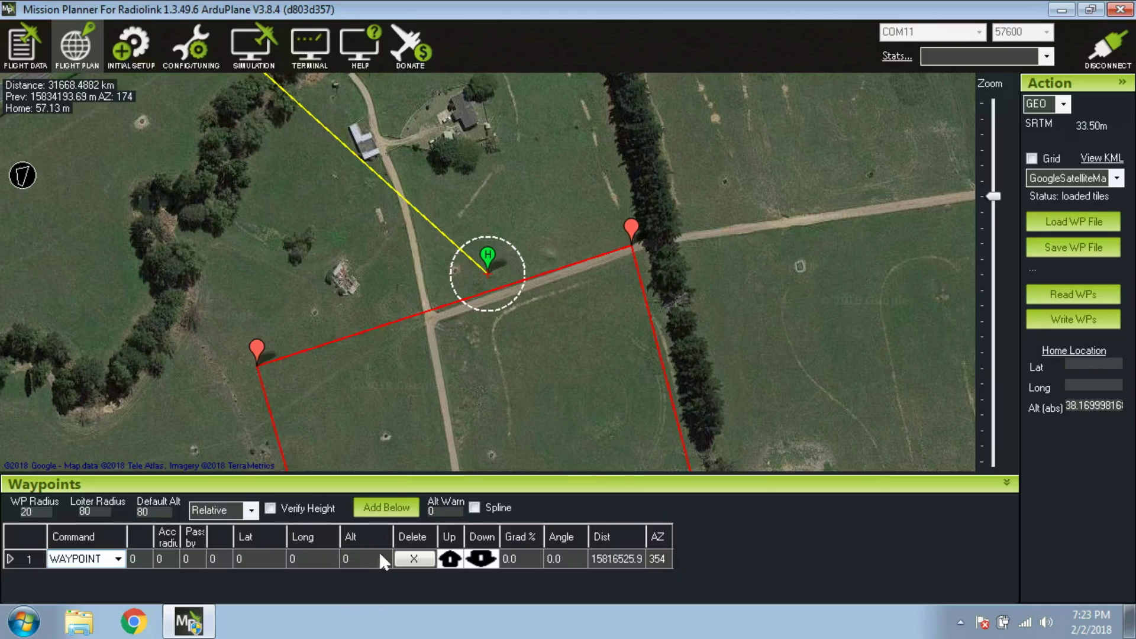
click(119, 560)
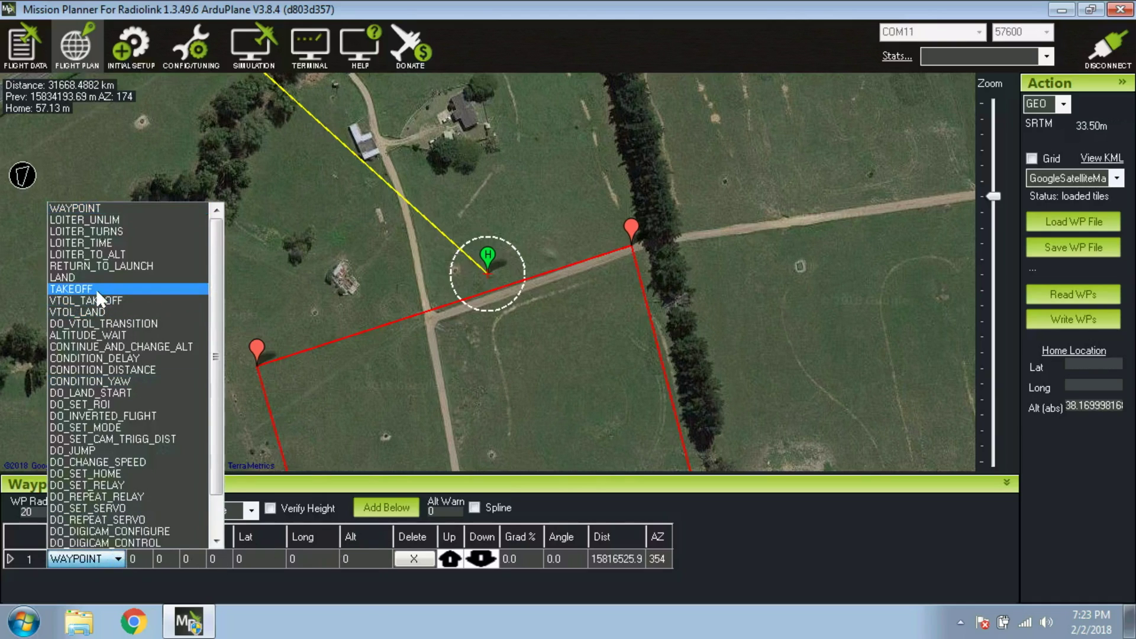
scroll(113, 338, down, 1)
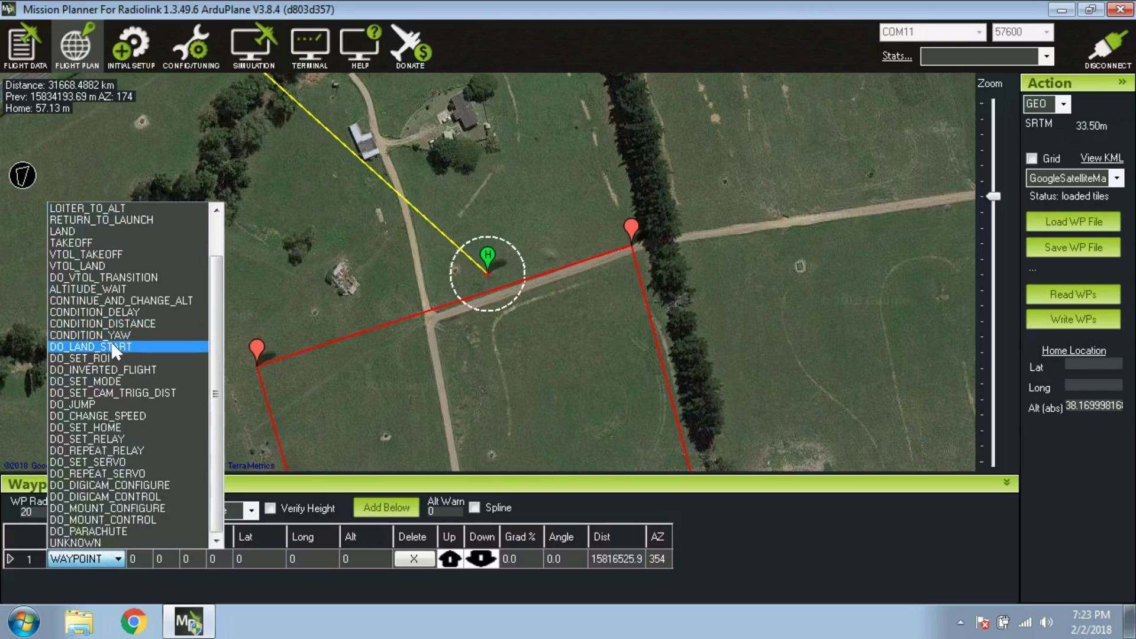
scroll(111, 341, up, 1)
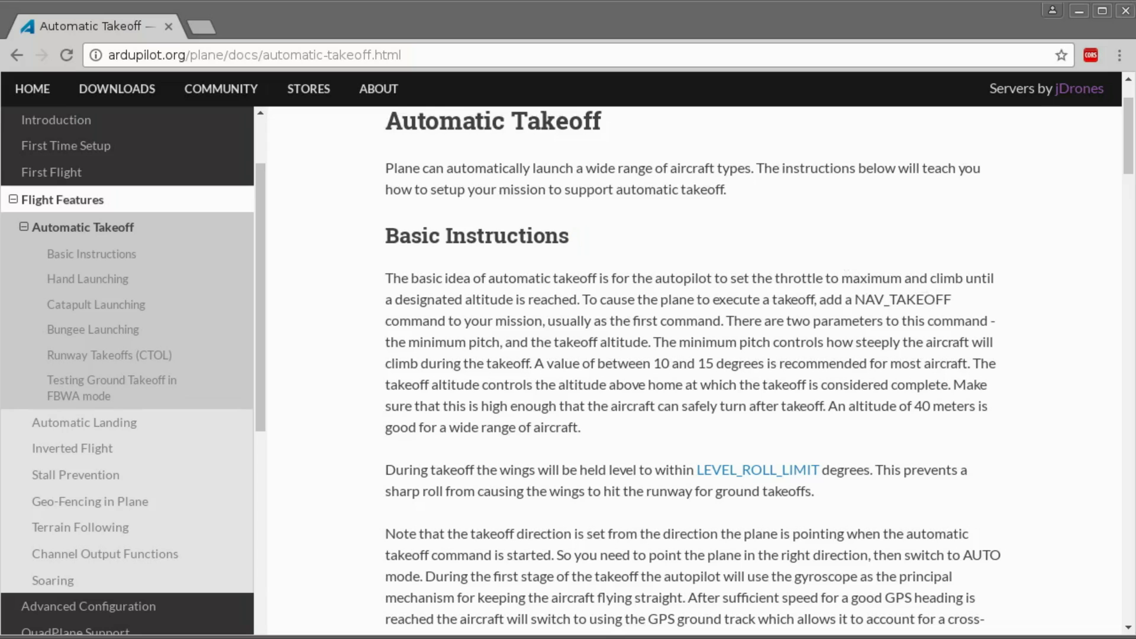
scroll(112, 414, down, 1)
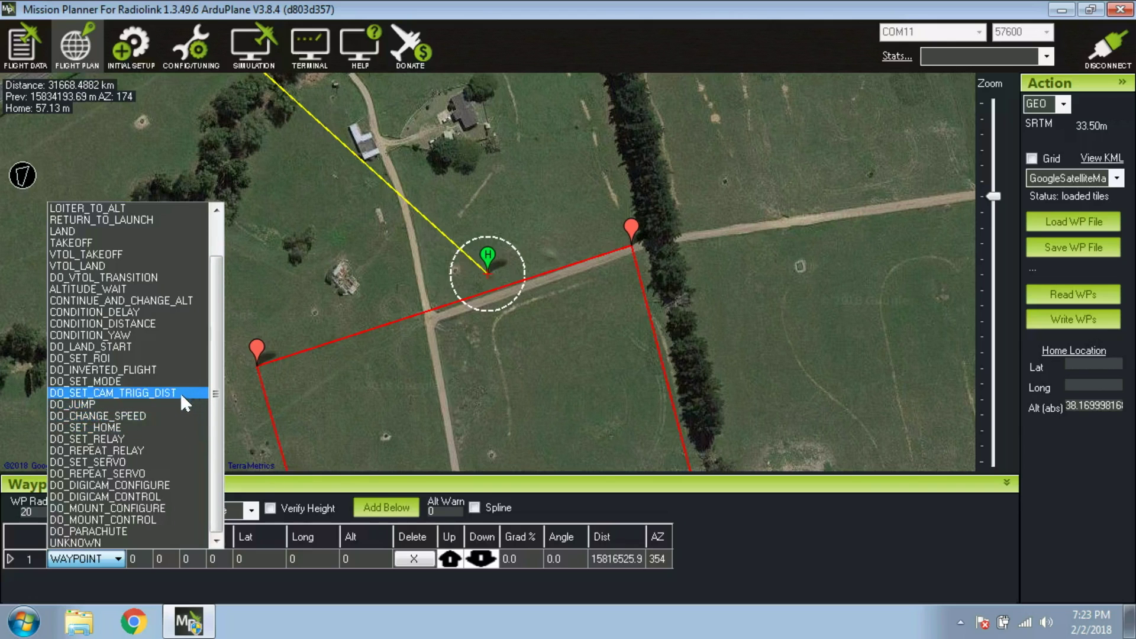
scroll(148, 331, up, 1)
click(129, 289)
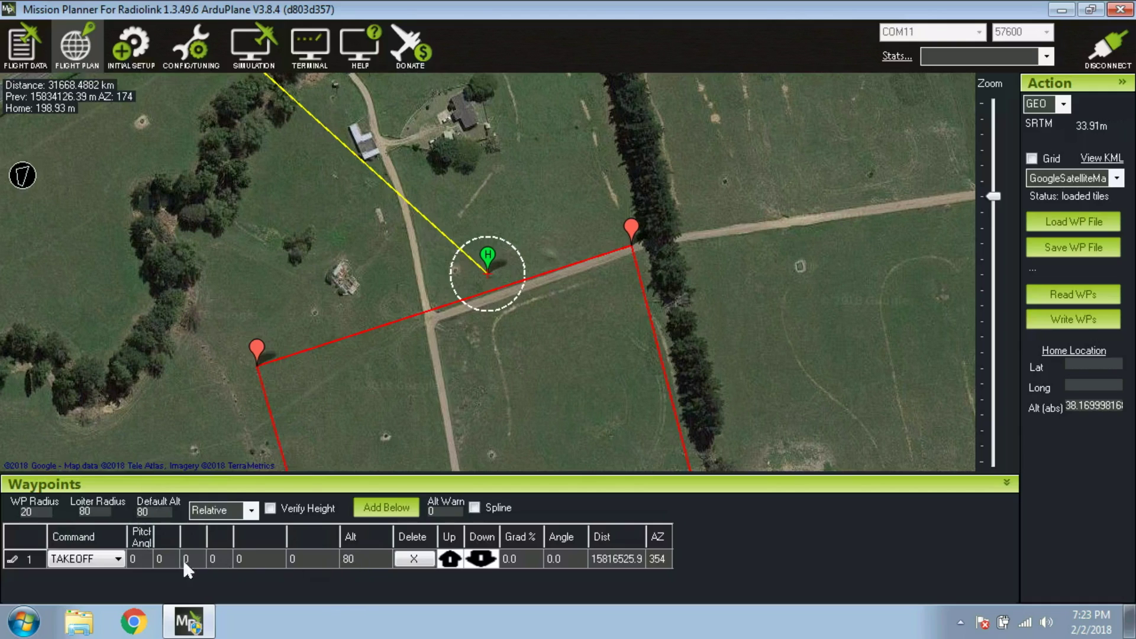
Give the TAKEOFF a pitch of 15, checking the docs' recommended 10–15 degree pitch
click(141, 557)
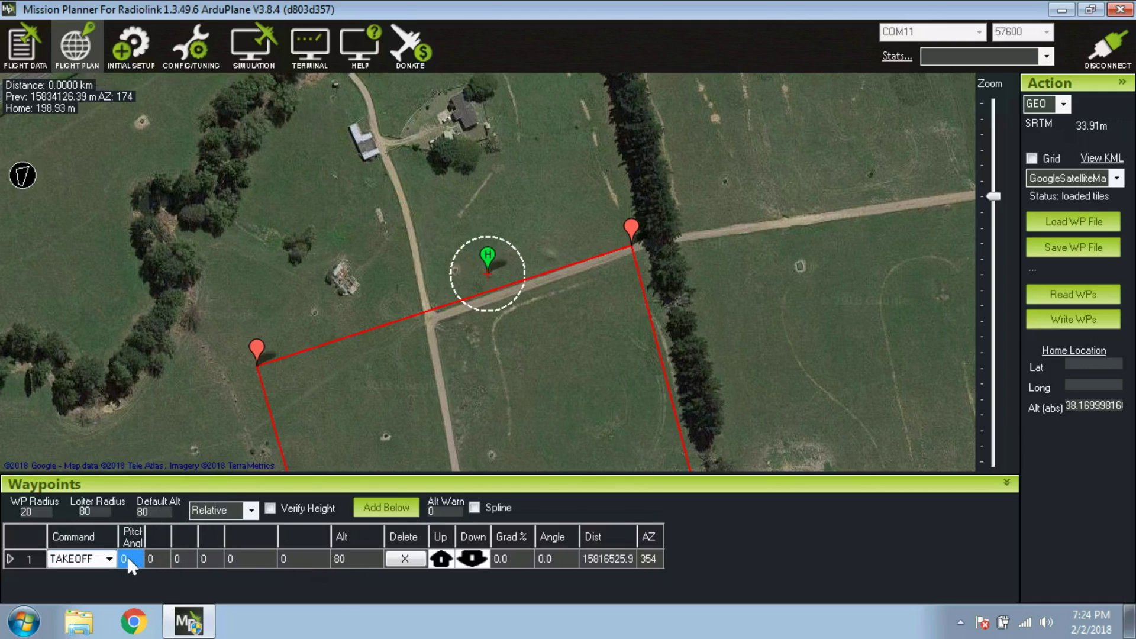
click(132, 561)
text(15)
key(Return)
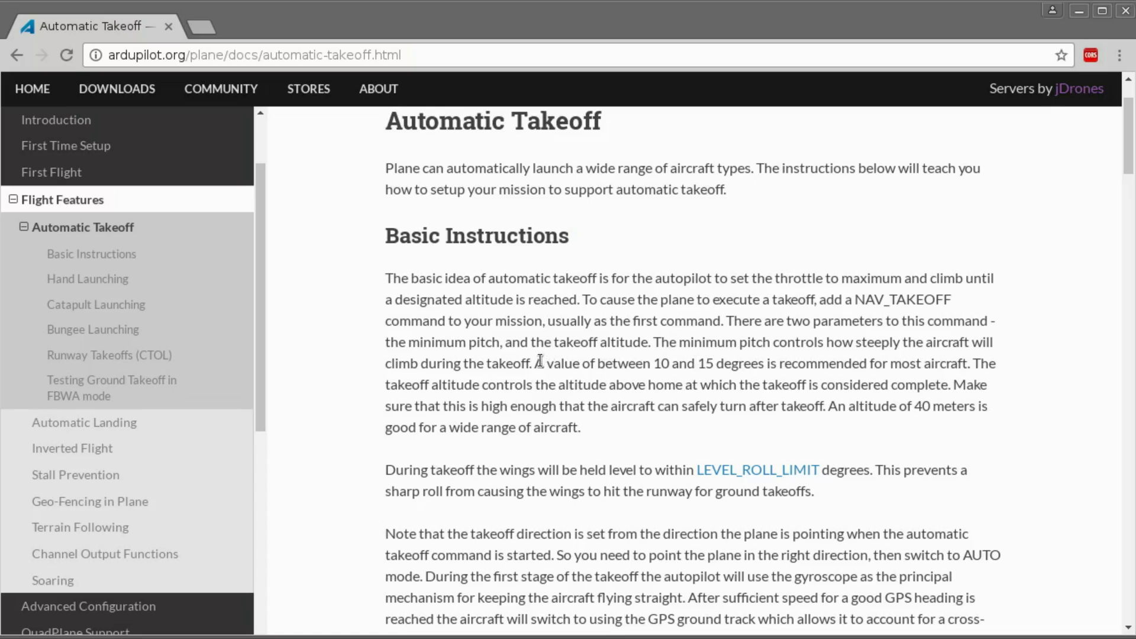
drag(535, 363, 915, 364)
drag(670, 342, 853, 342)
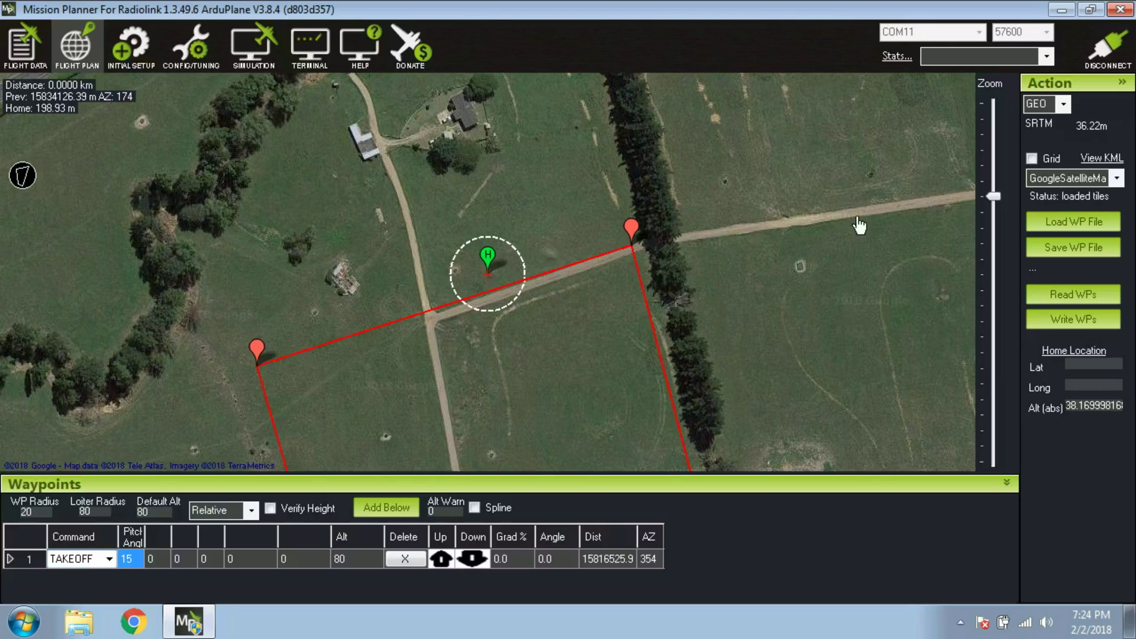
Write the waypoints to the aircraft, then read the Automatic Landing page's NAV_LAND instruction
click(1068, 318)
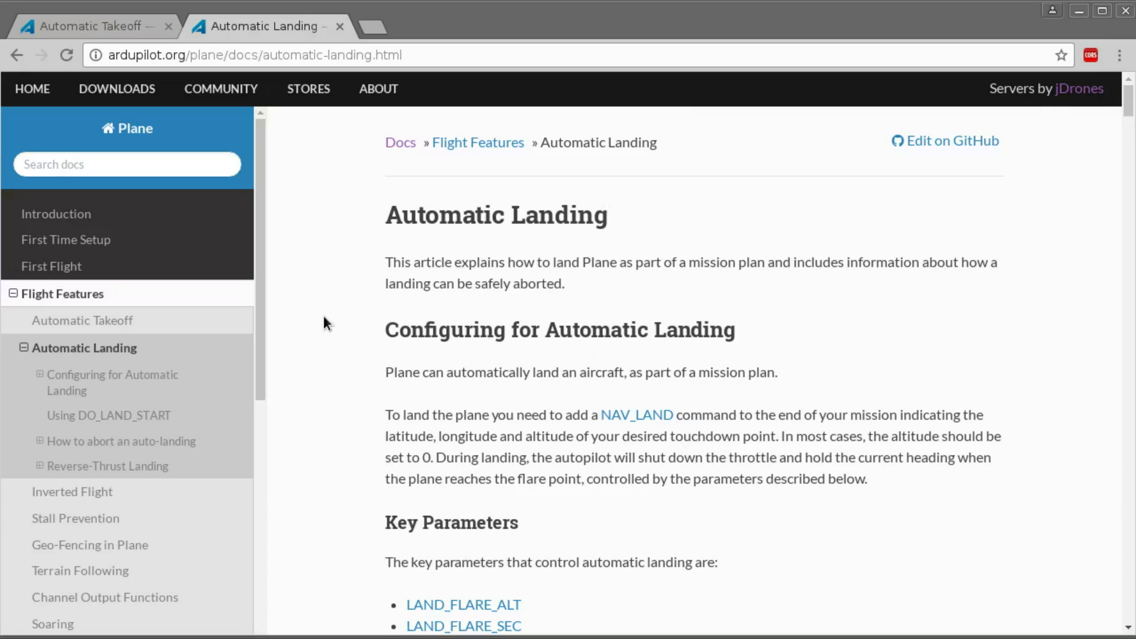
scroll(314, 261, down, 3)
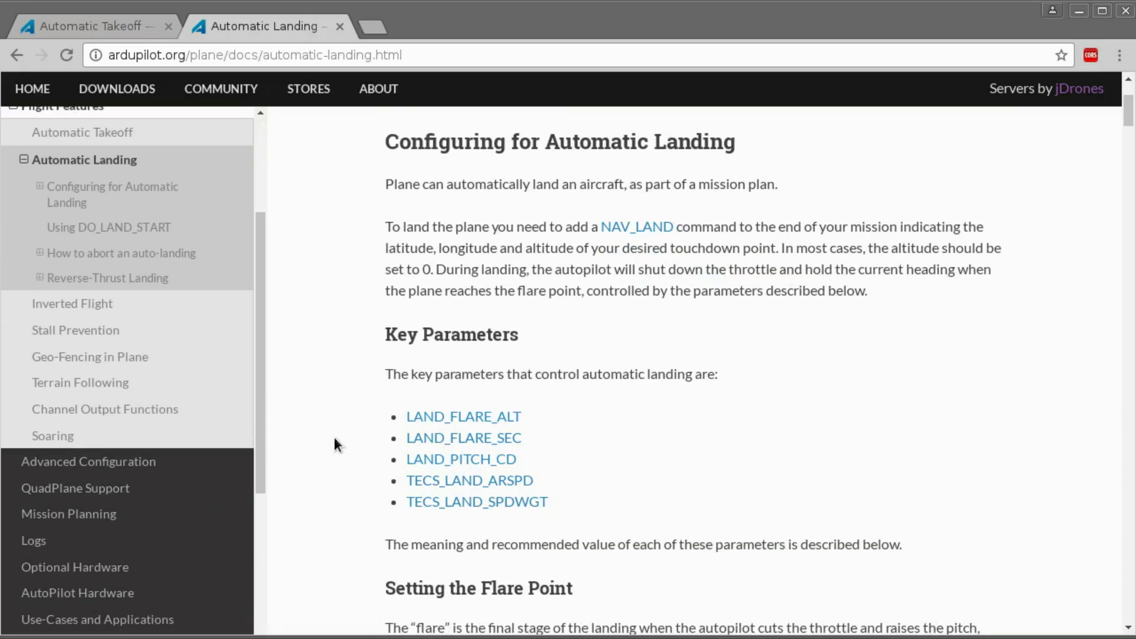
scroll(325, 432, up, 1)
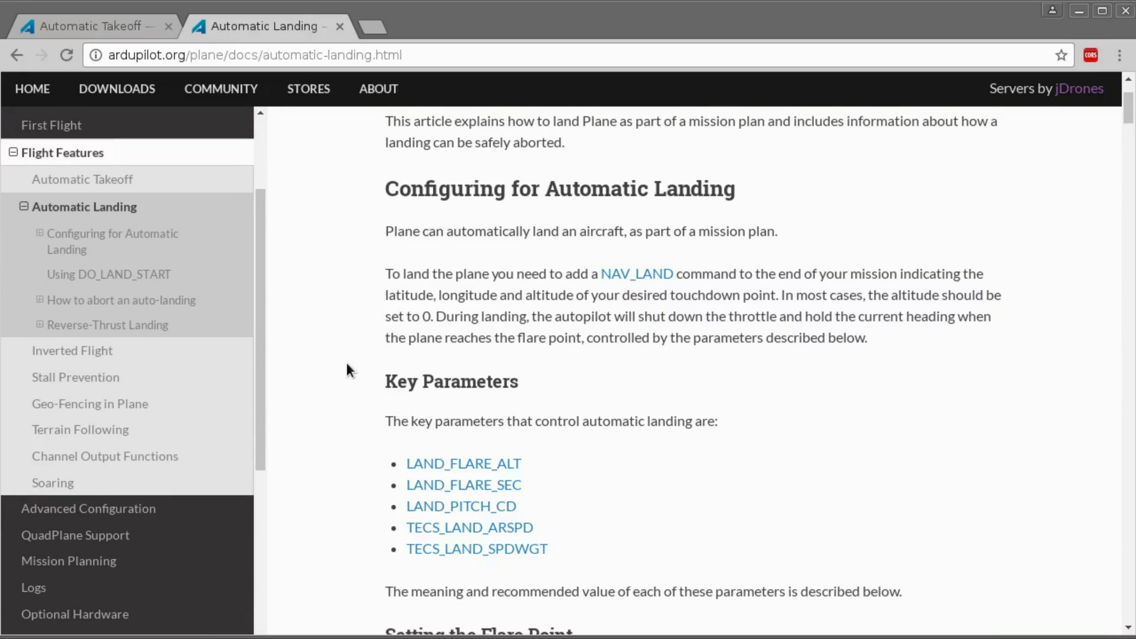
scroll(329, 346, up, 1)
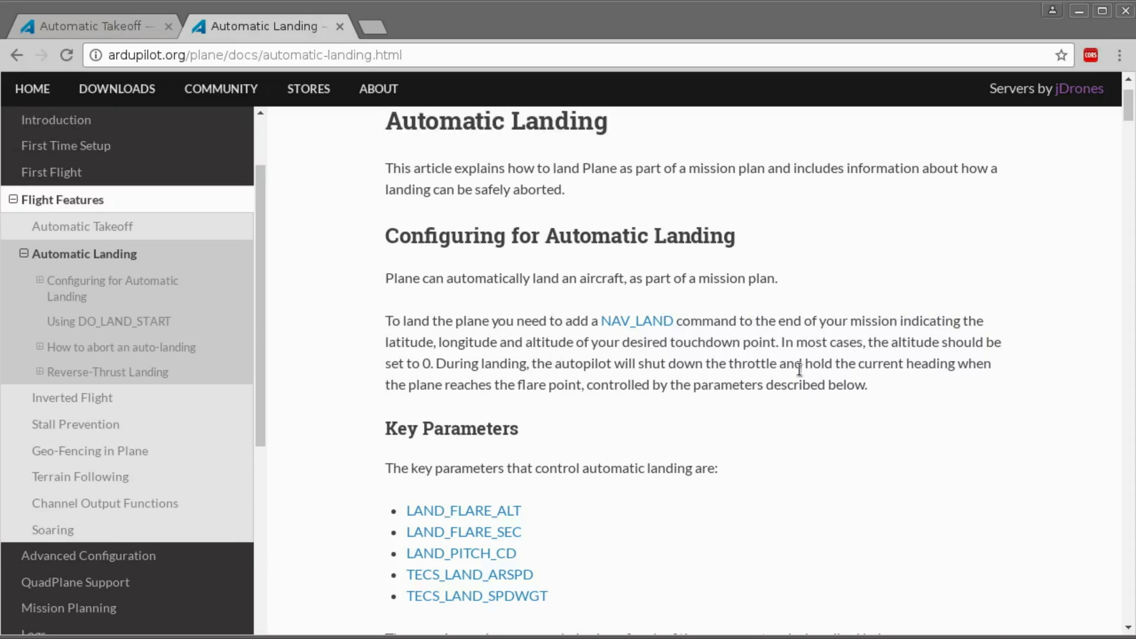
scroll(947, 438, down, 7)
scroll(940, 409, up, 9)
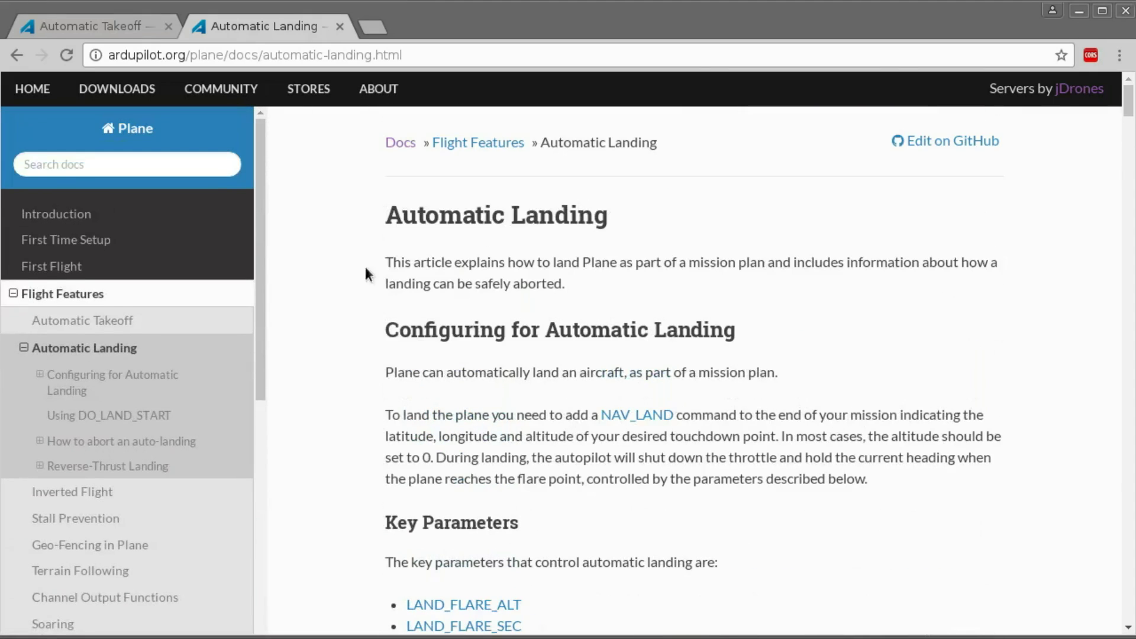
scroll(309, 260, down, 3)
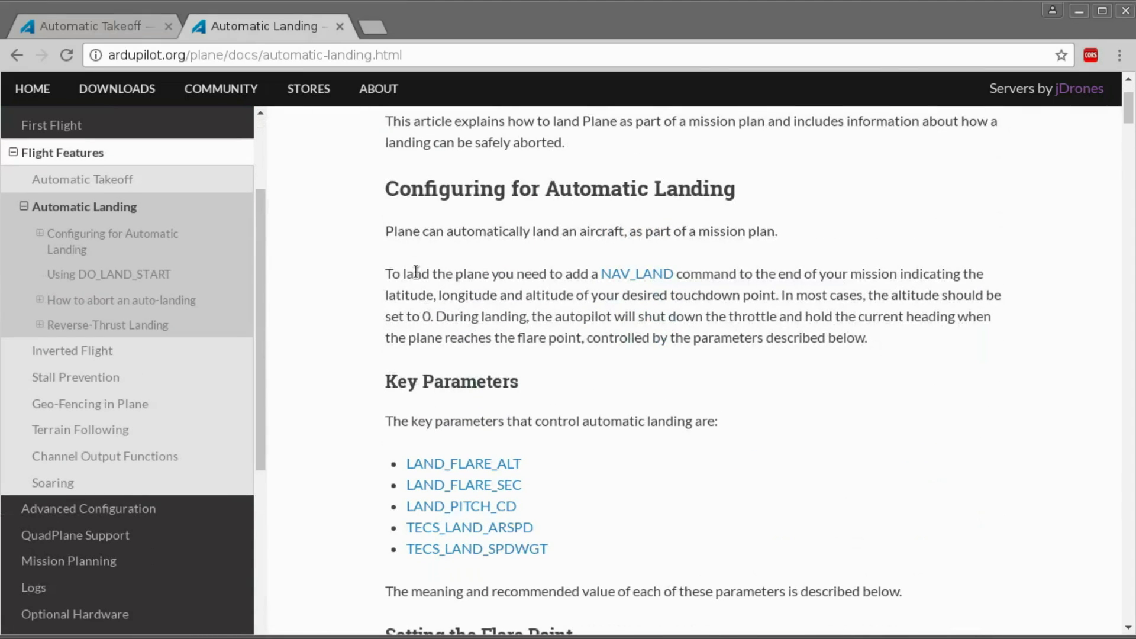
drag(405, 274, 674, 274)
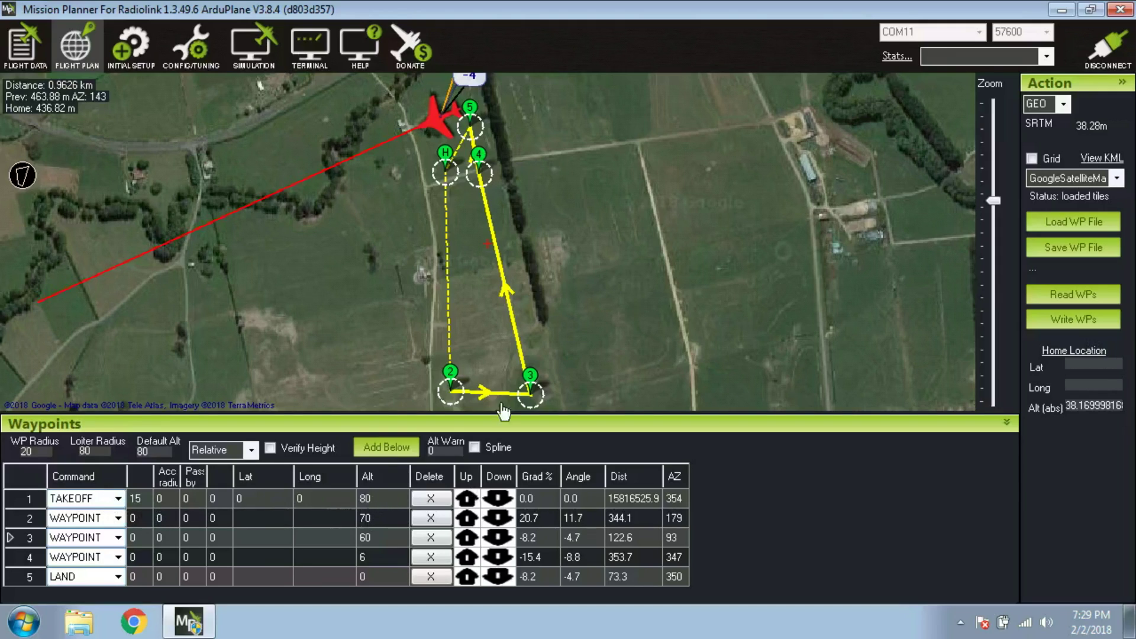
mouse_move(531, 377)
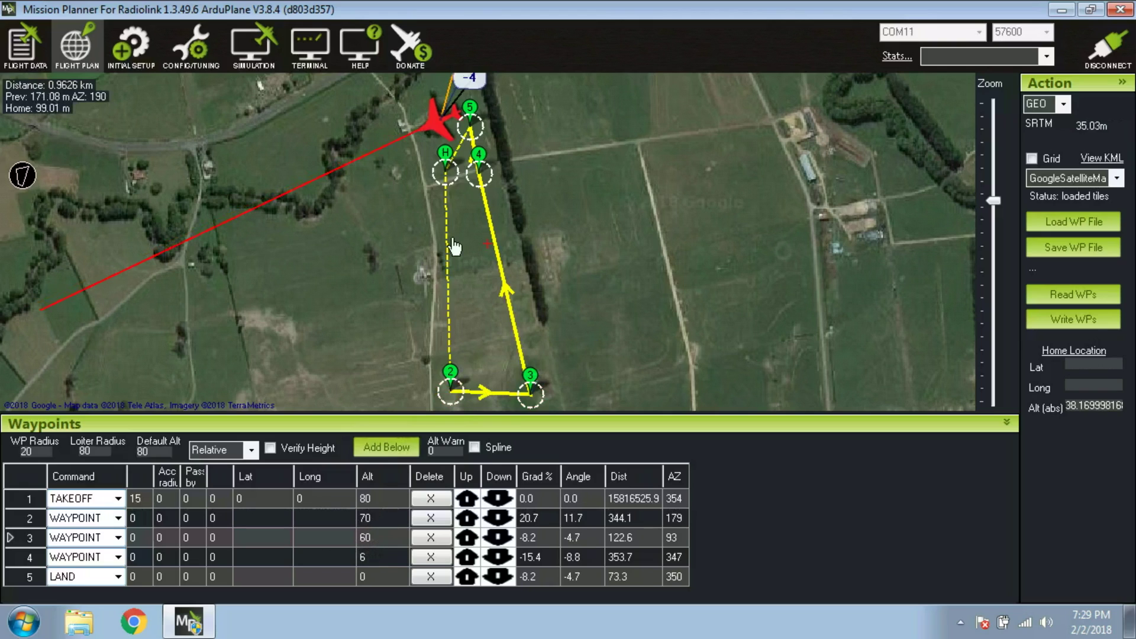
drag(535, 160, 553, 209)
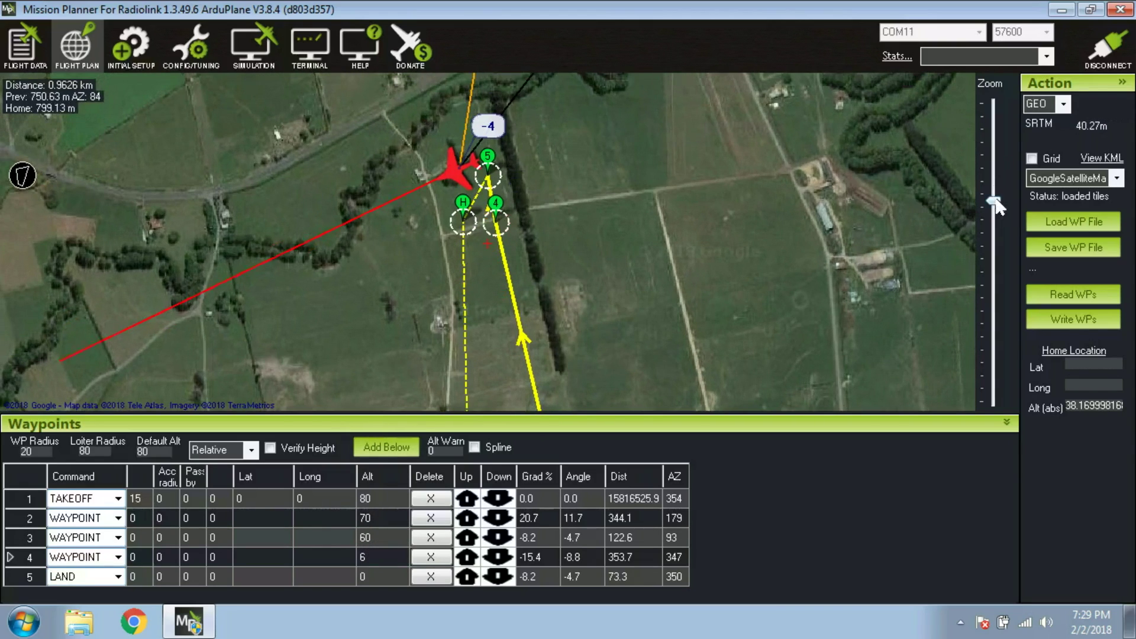
drag(995, 203, 996, 185)
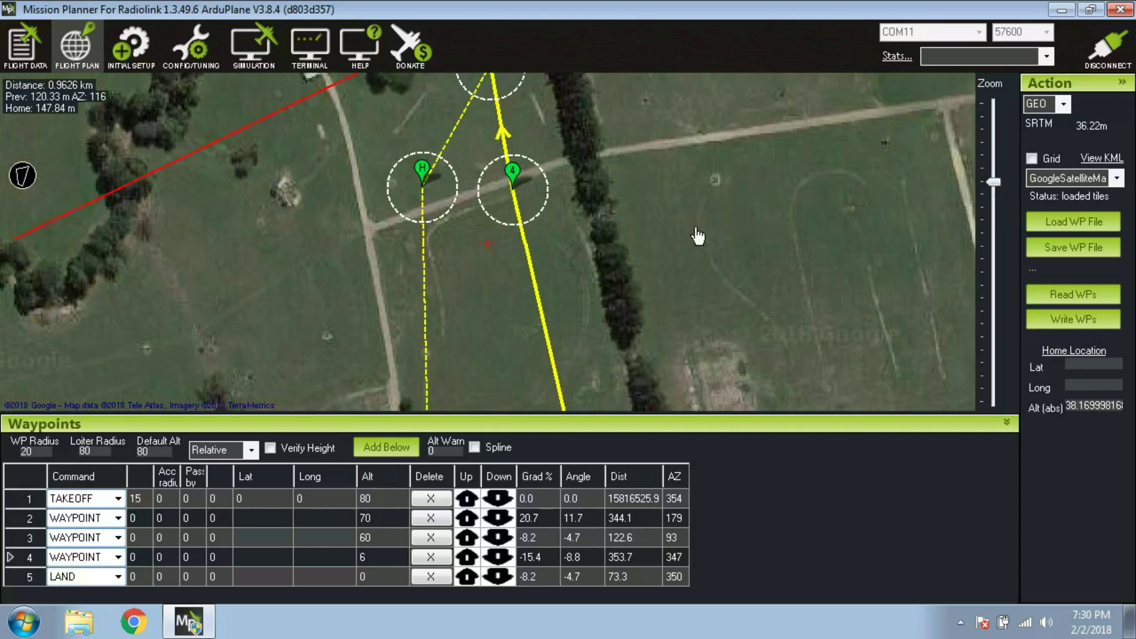
drag(691, 167, 700, 259)
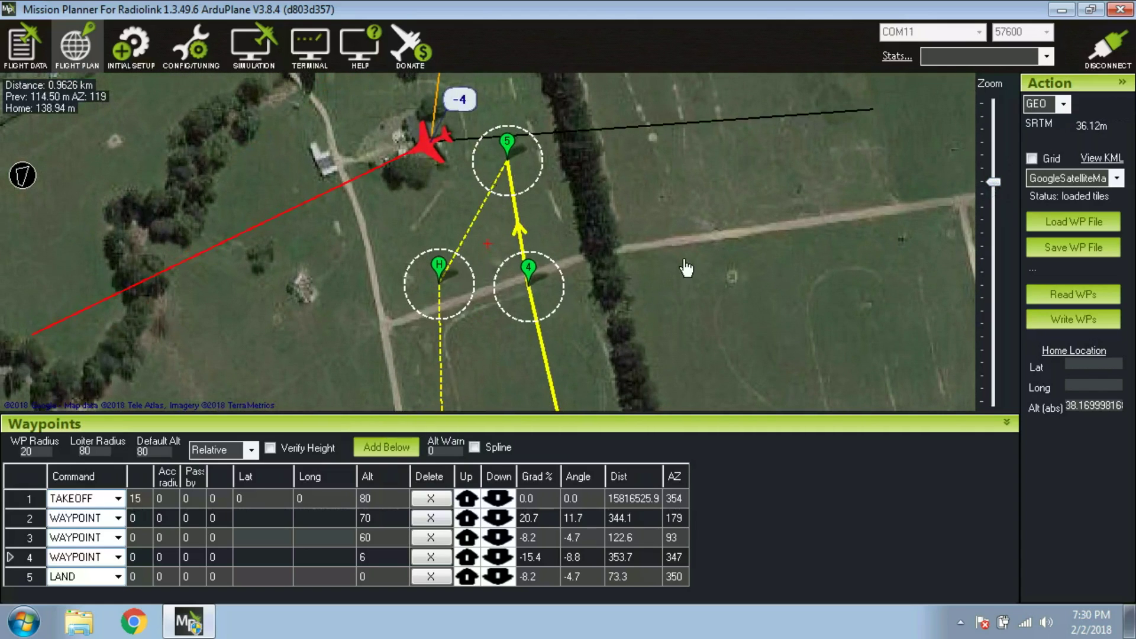
Nudge waypoint 4 slightly right and down, then select the LAND waypoint 5
mouse_move(534, 278)
drag(532, 274, 540, 280)
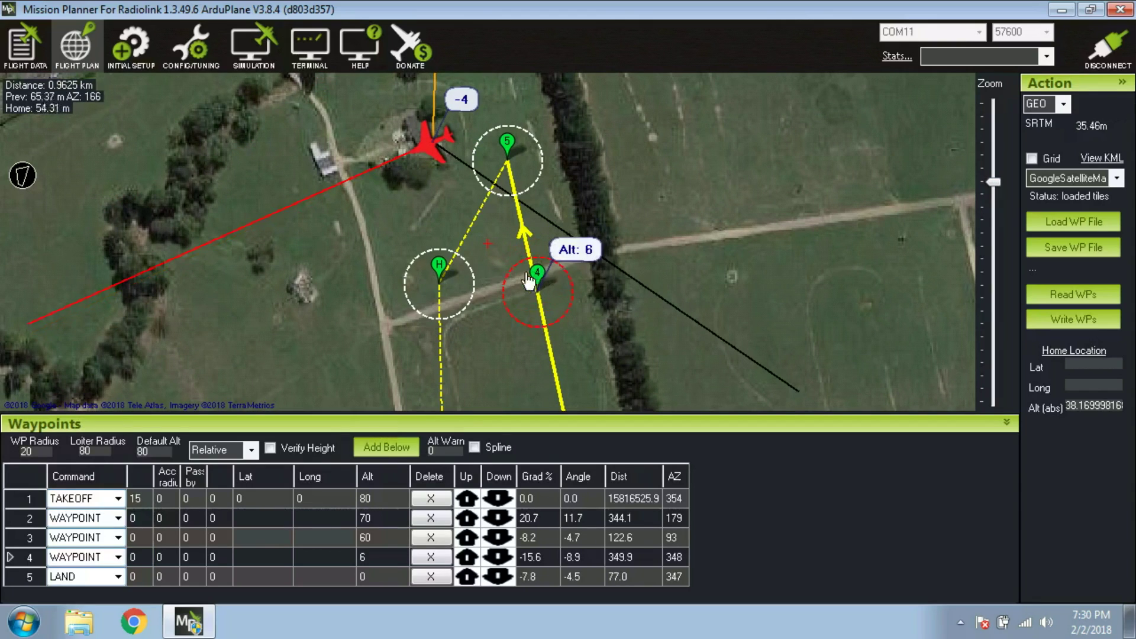
click(501, 151)
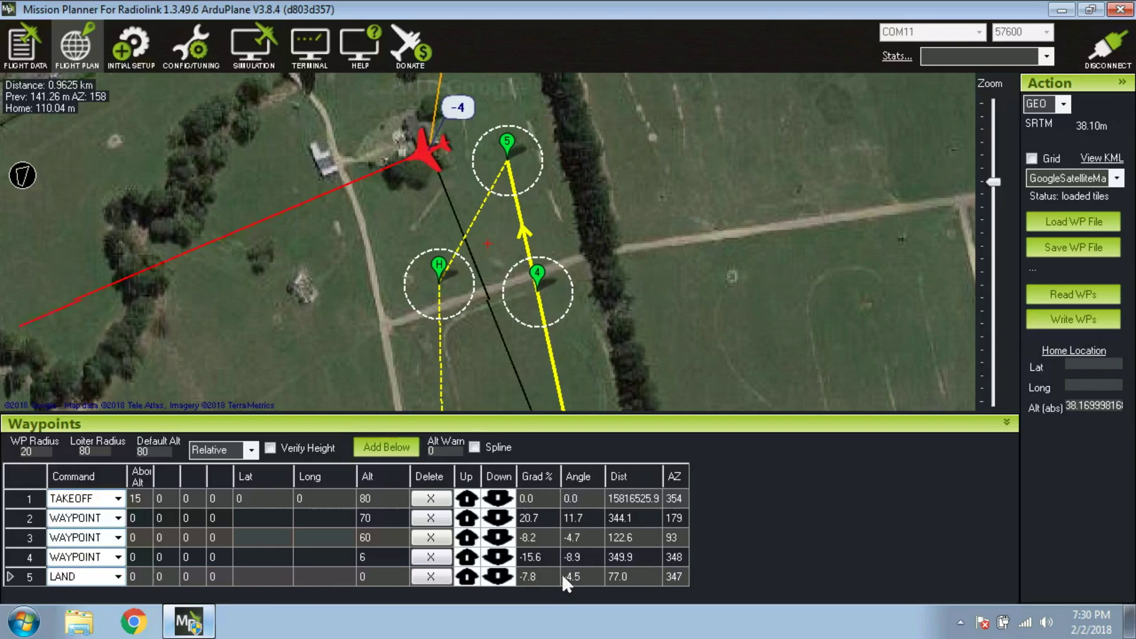
mouse_move(536, 276)
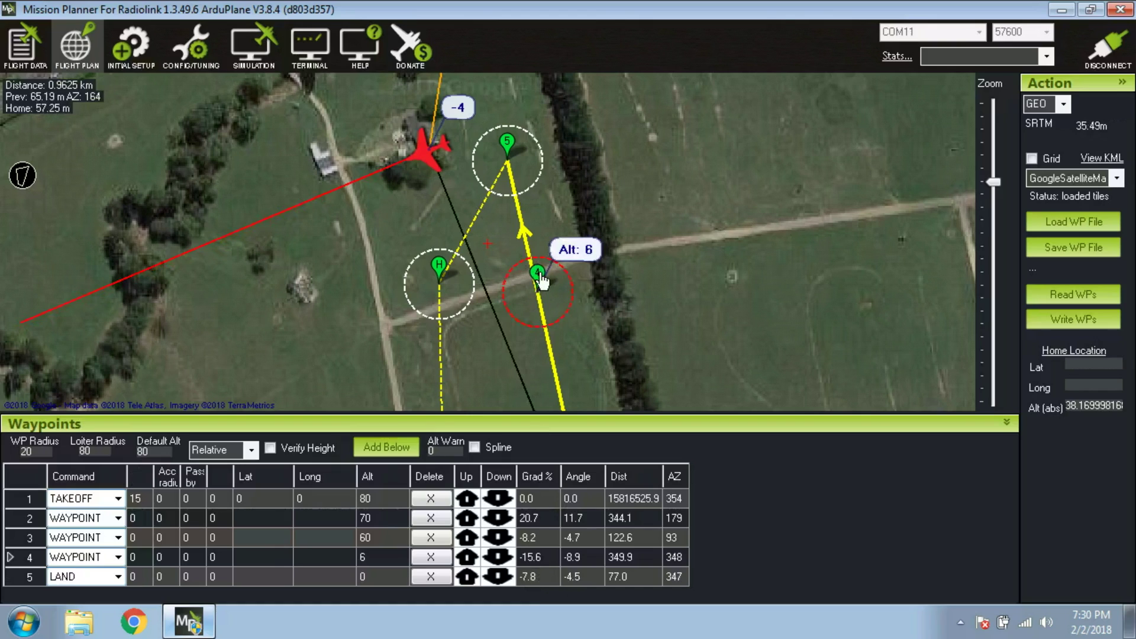